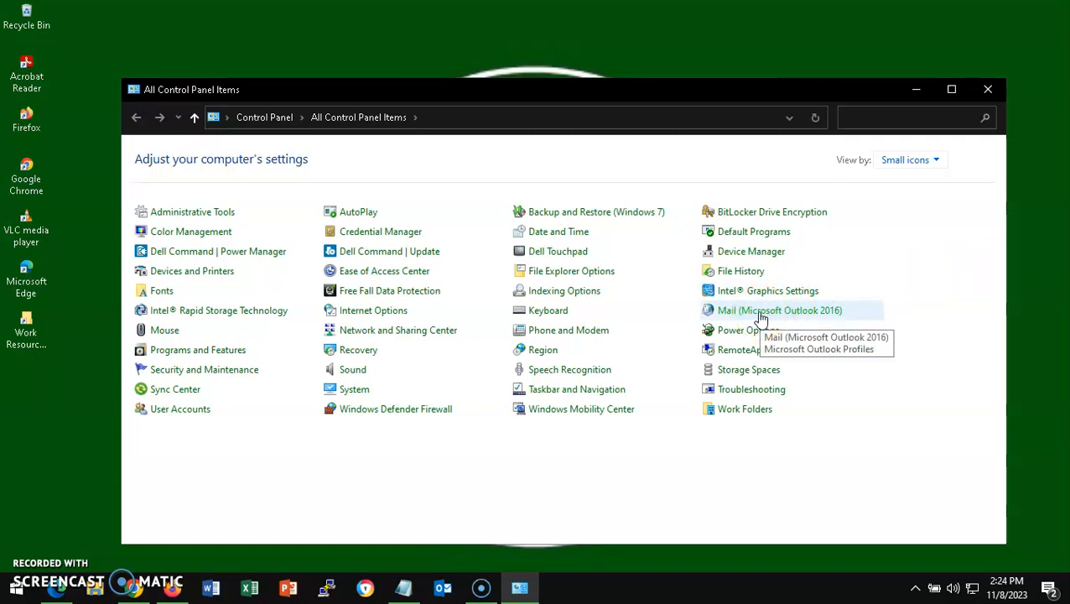
- Open the Mail (Microsoft Outlook 2016) item from Control Panel's small-icon view
click(761, 318)
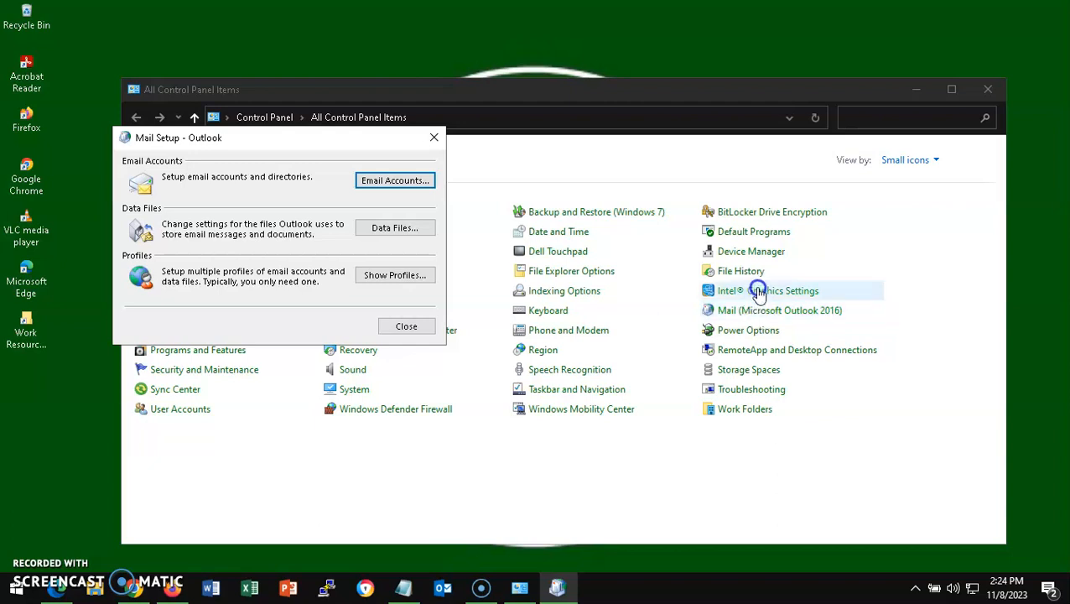
- Open Email Accounts and start a new account with New..
click(393, 182)
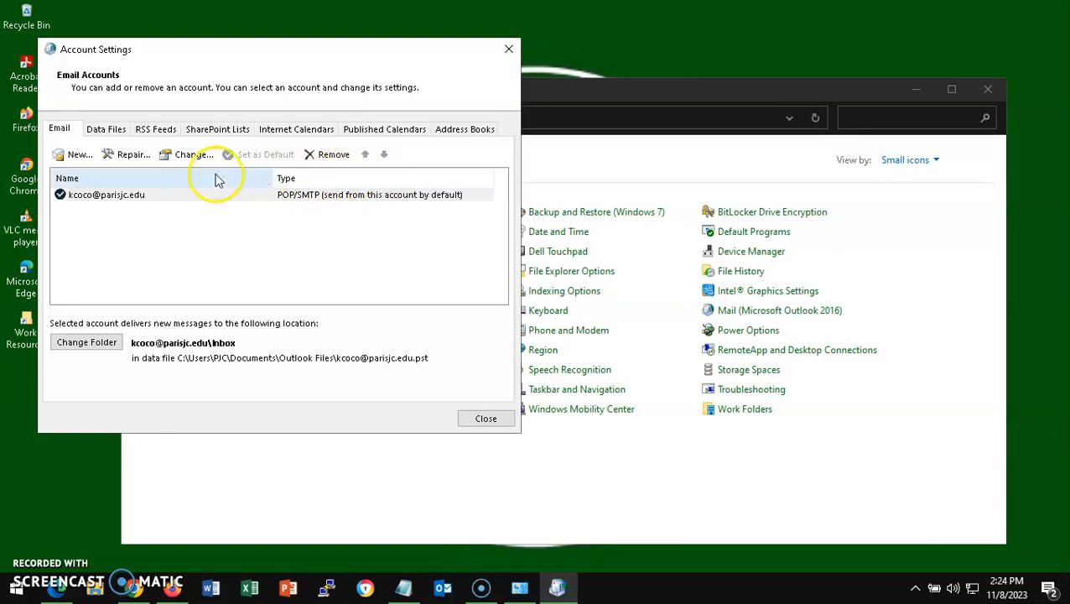
click(74, 158)
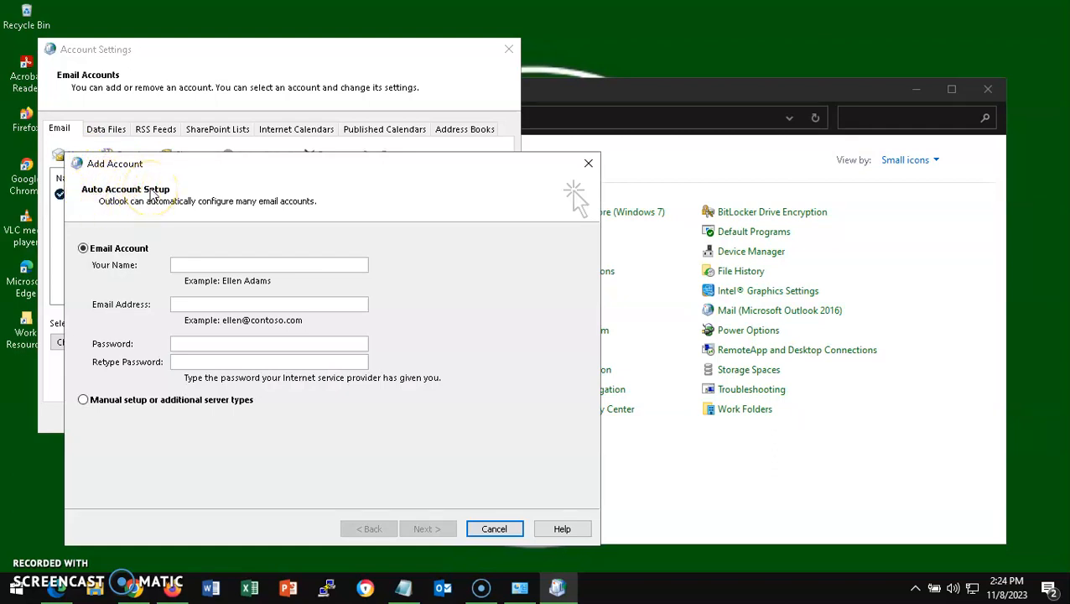
- Enter the user's display name, e-mail address, and the account password twice
click(193, 262)
click(195, 307)
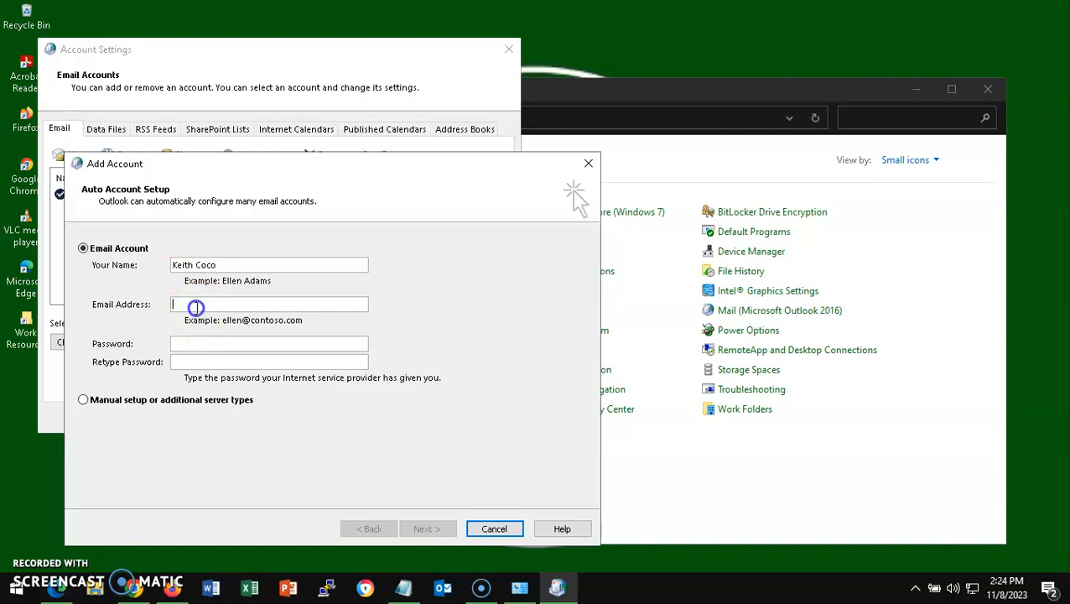
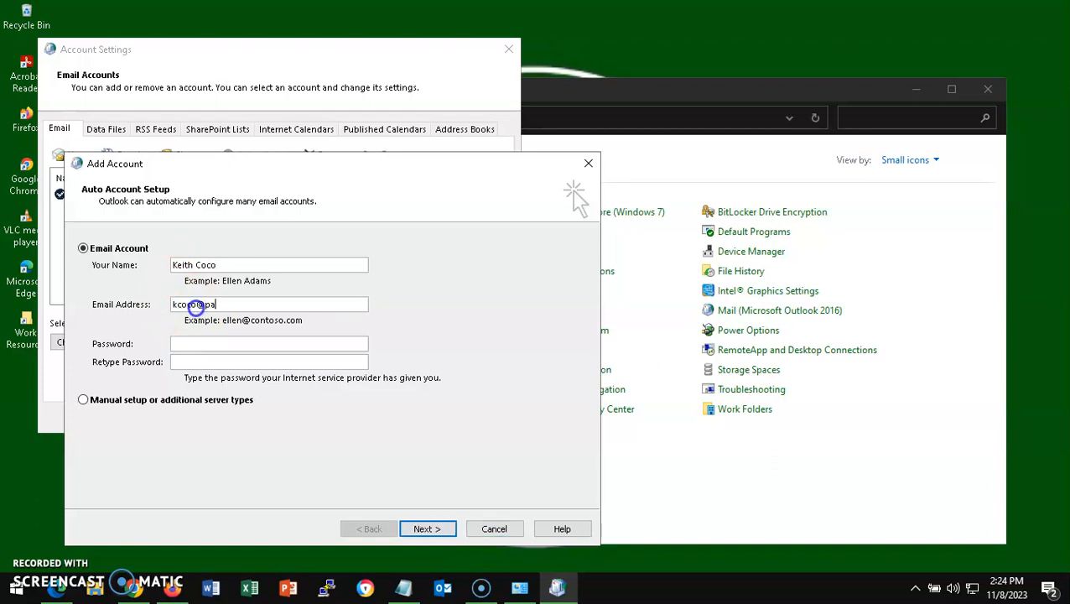
click(203, 343)
text(*********************)
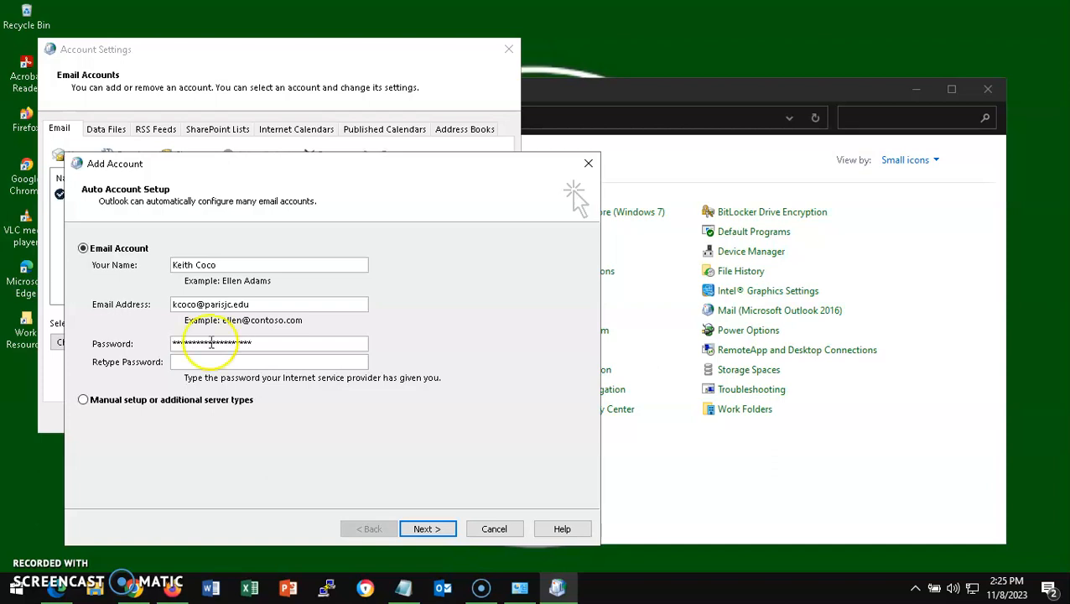
click(221, 362)
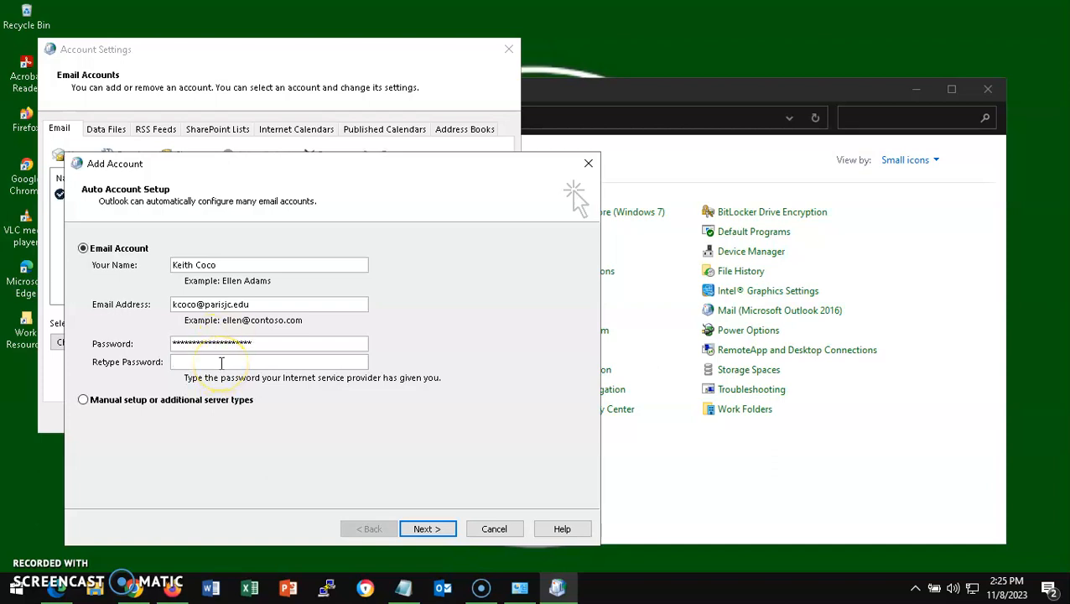
text(**********************)
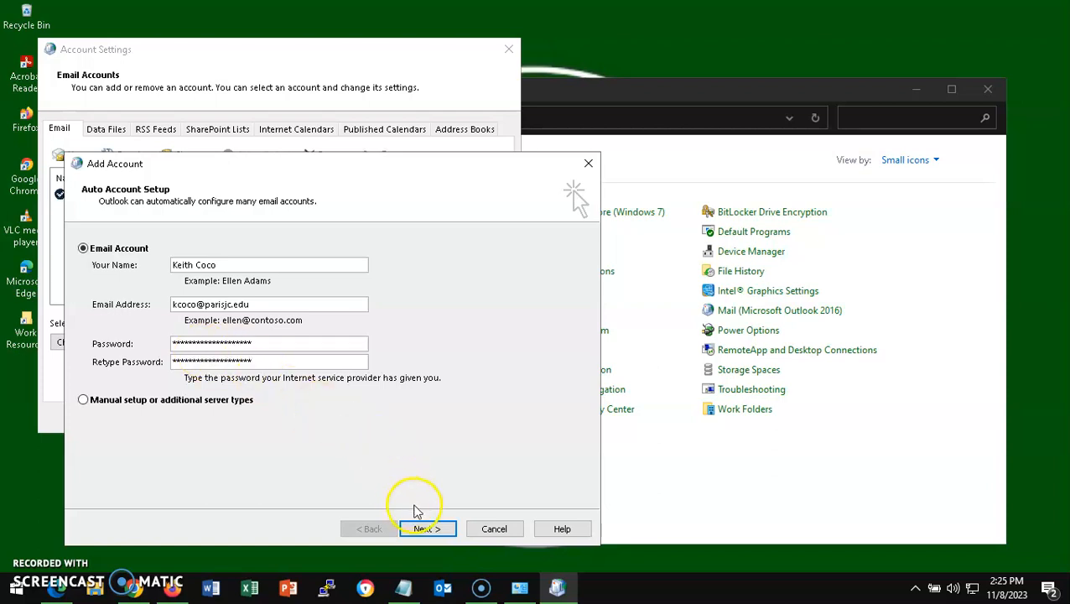
- Submit auto setup, confirm the shown account and sign in with its password
click(428, 527)
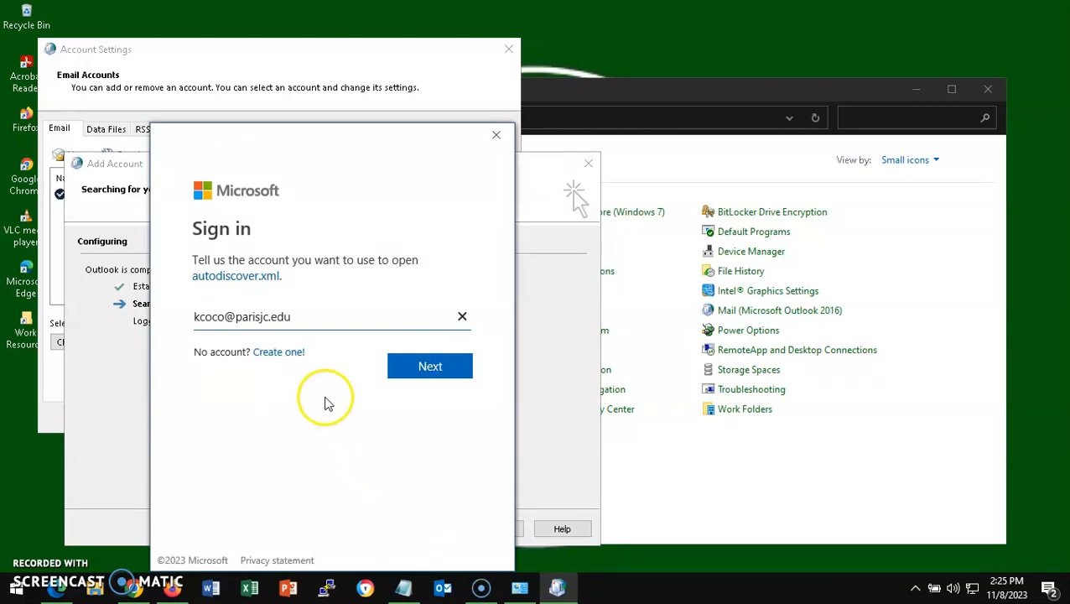
click(429, 367)
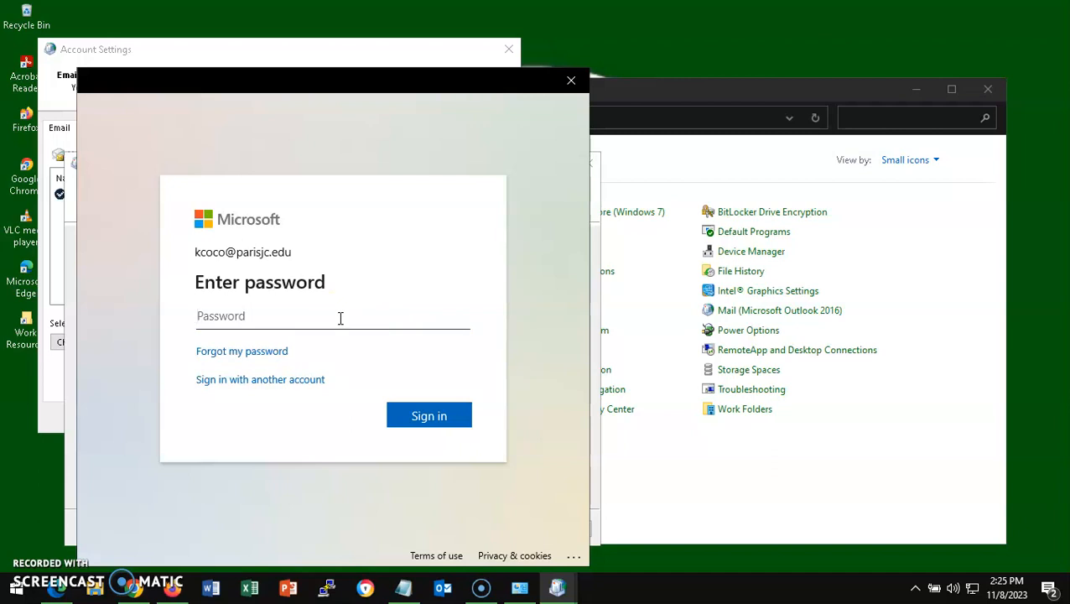
text(•••••••••••••••••••)
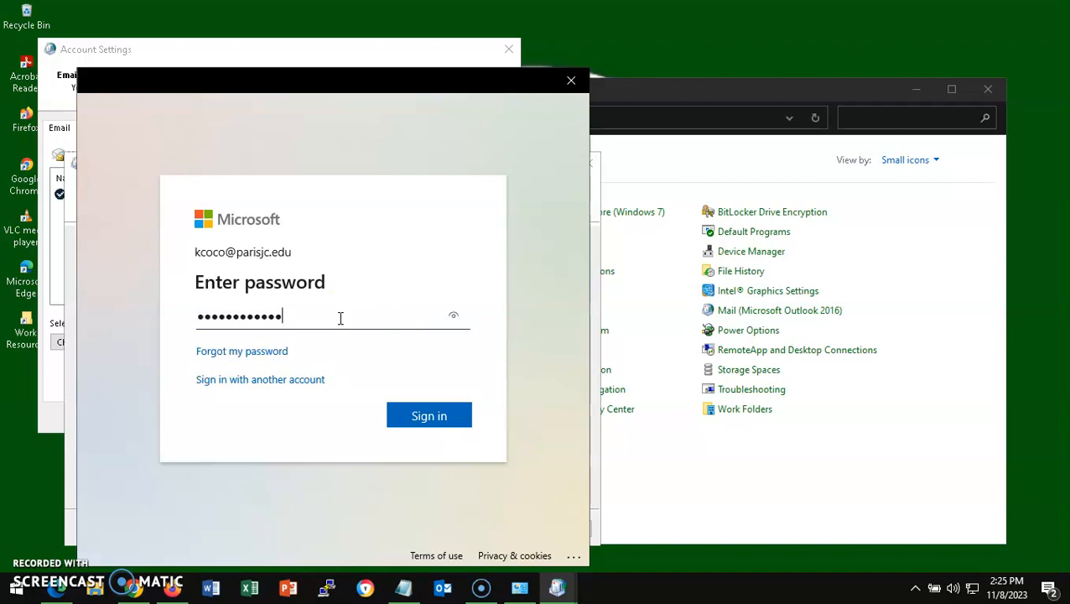
text(•)
click(443, 421)
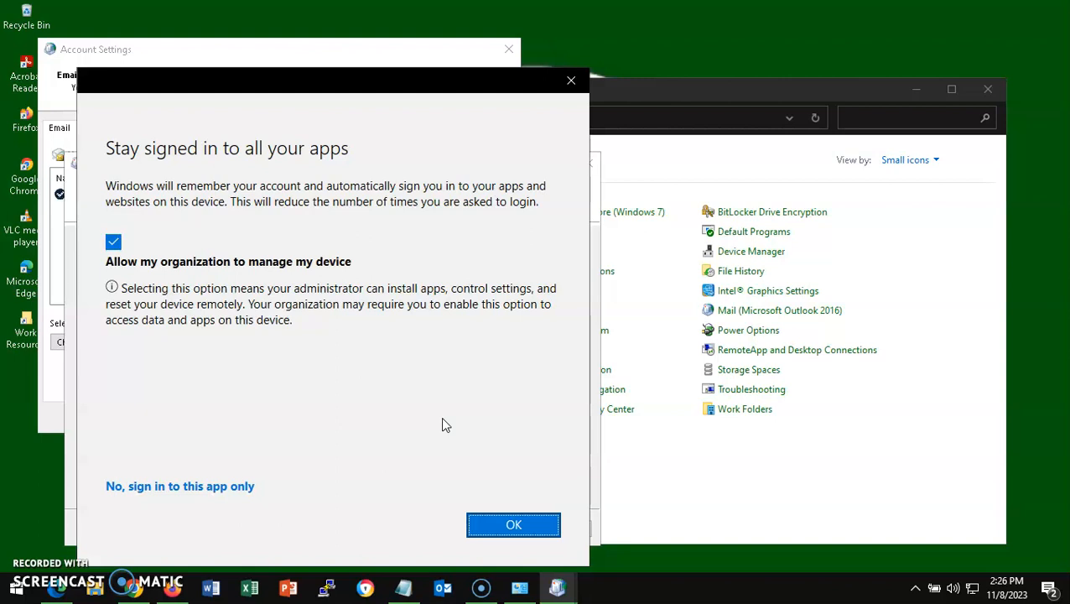
- Decline organization device management, confirm staying signed in, and dismiss the success message
click(114, 243)
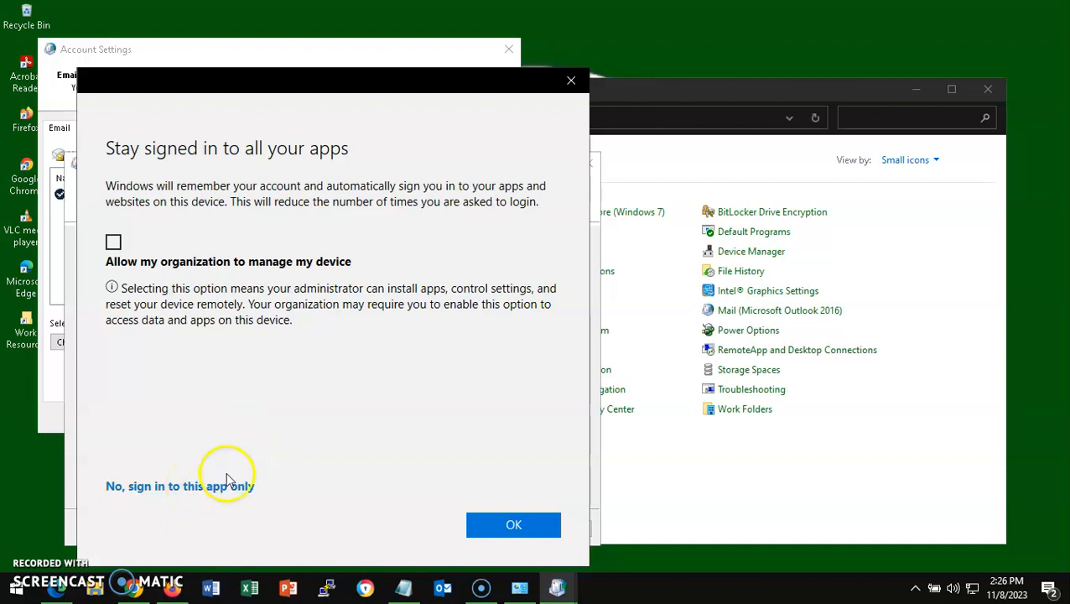
click(525, 534)
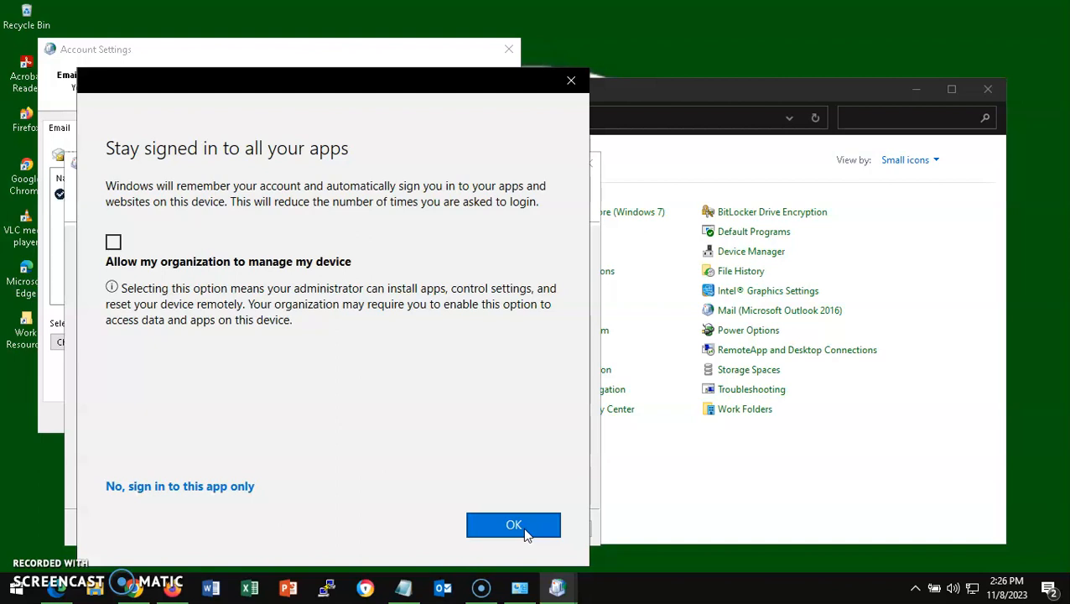
click(455, 459)
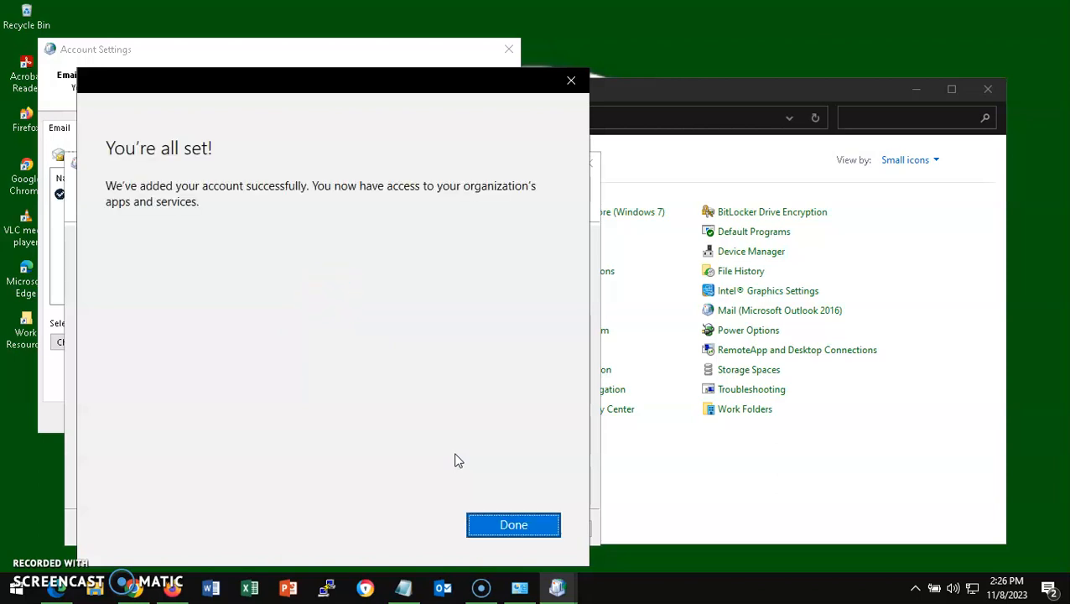
click(507, 526)
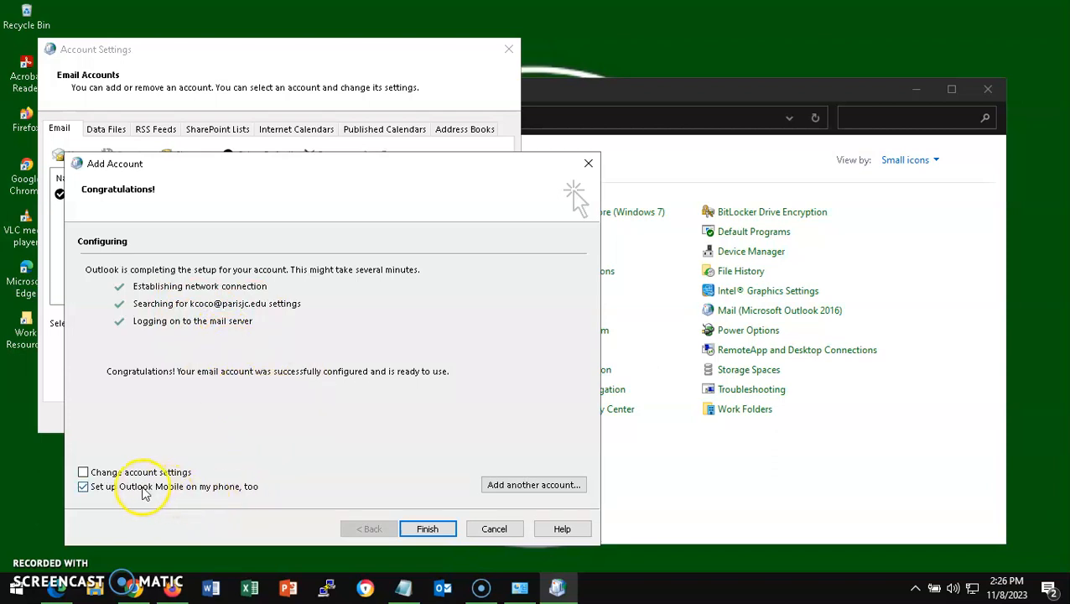
- Finish the Exchange account setup with Outlook Mobile setup unchecked
click(83, 488)
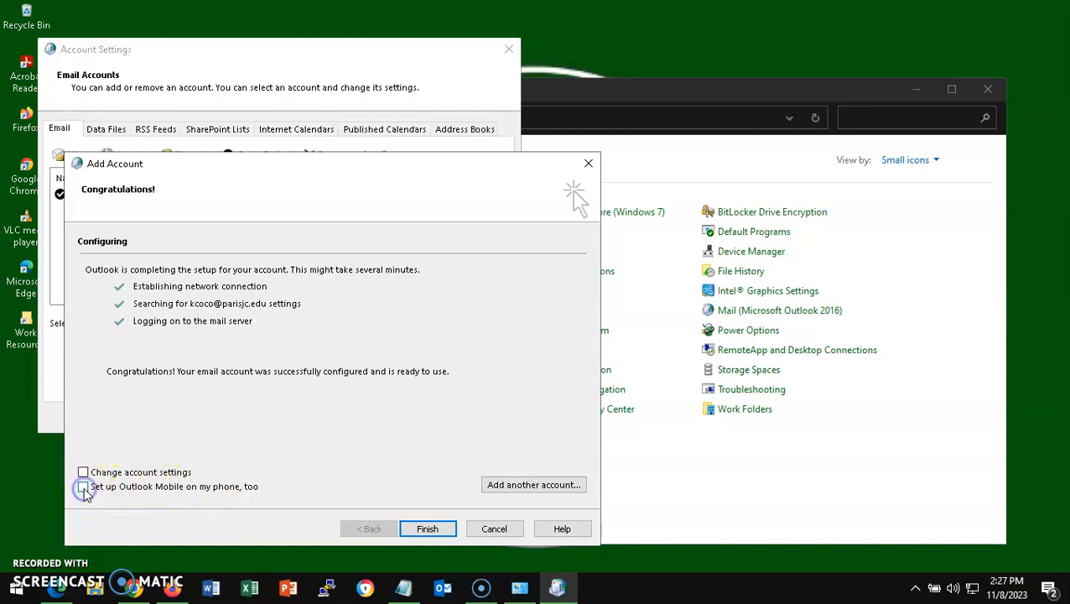
click(424, 528)
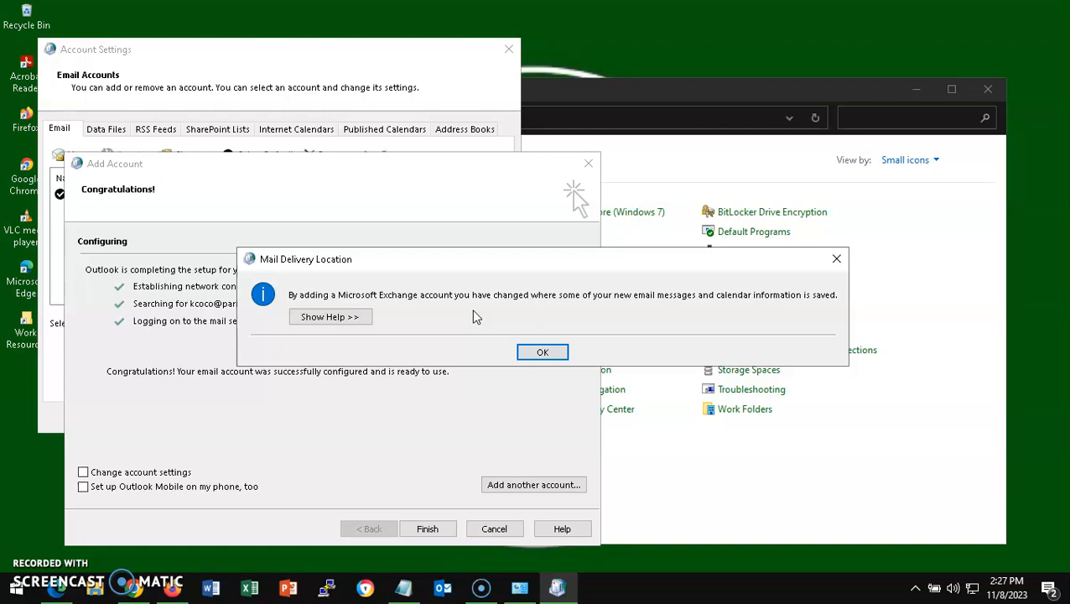
- Acknowledge the Mail Delivery Location notice to return to Account Settings
click(545, 352)
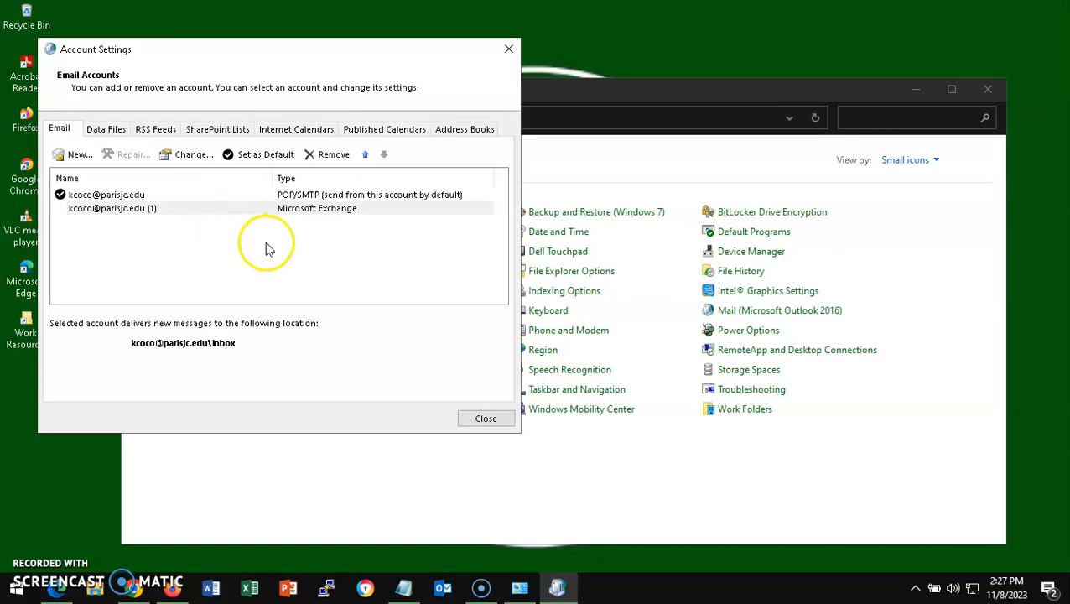
- Close Account Settings, Mail Setup and the Control Panel window
click(486, 419)
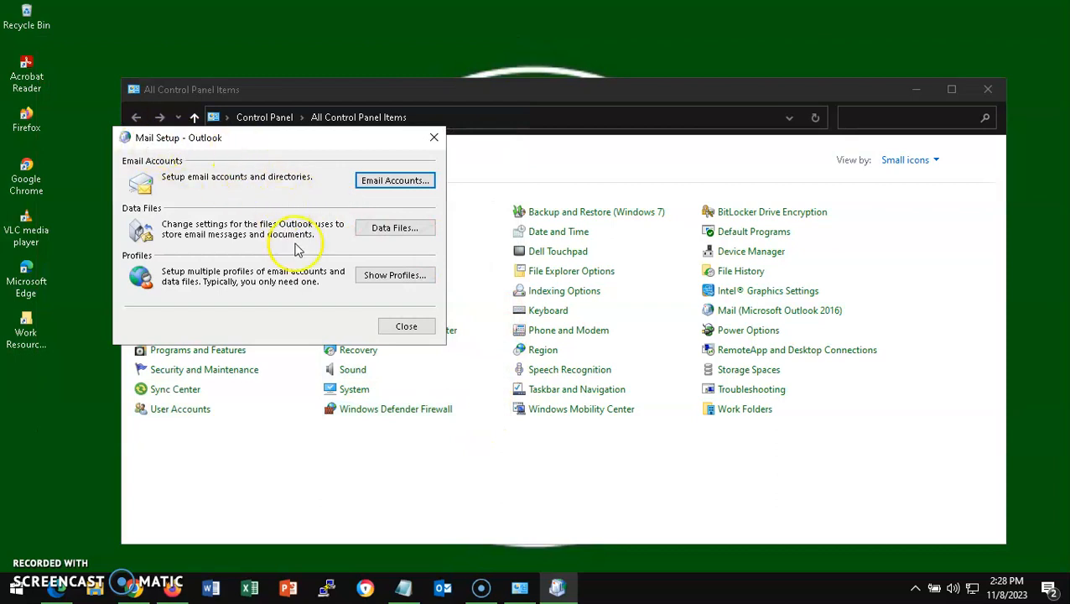
click(407, 327)
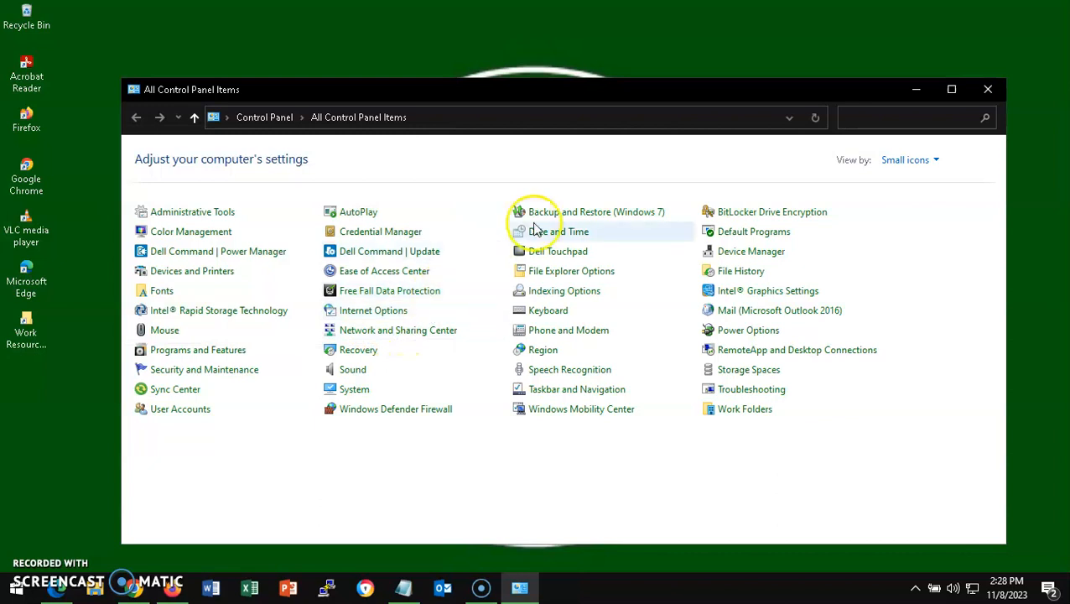
click(989, 92)
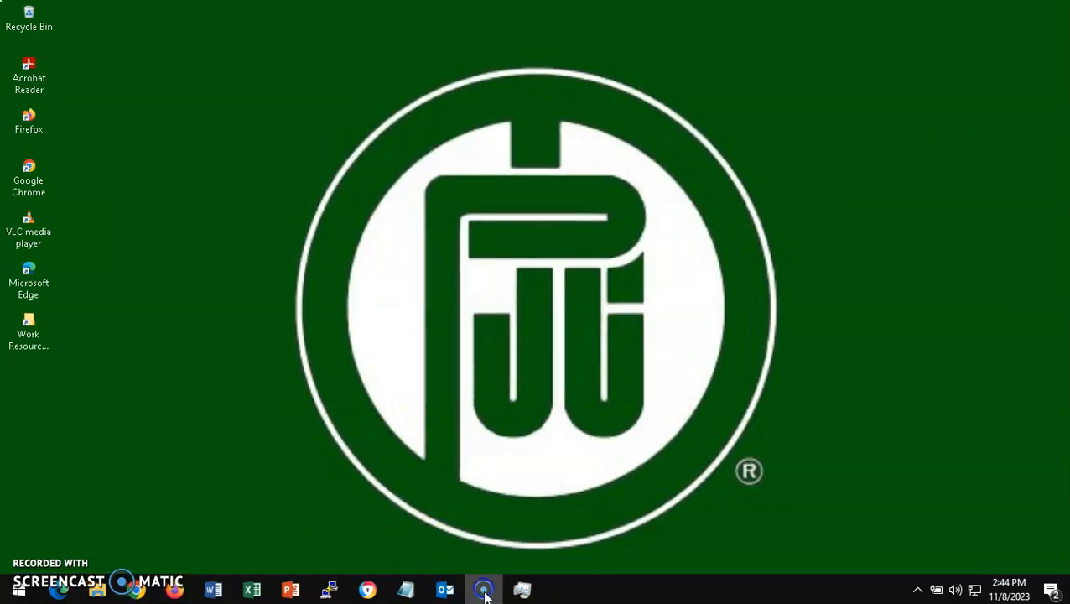
- Launch Outlook from the taskbar and go to File > Account Information
mouse_move(483, 592)
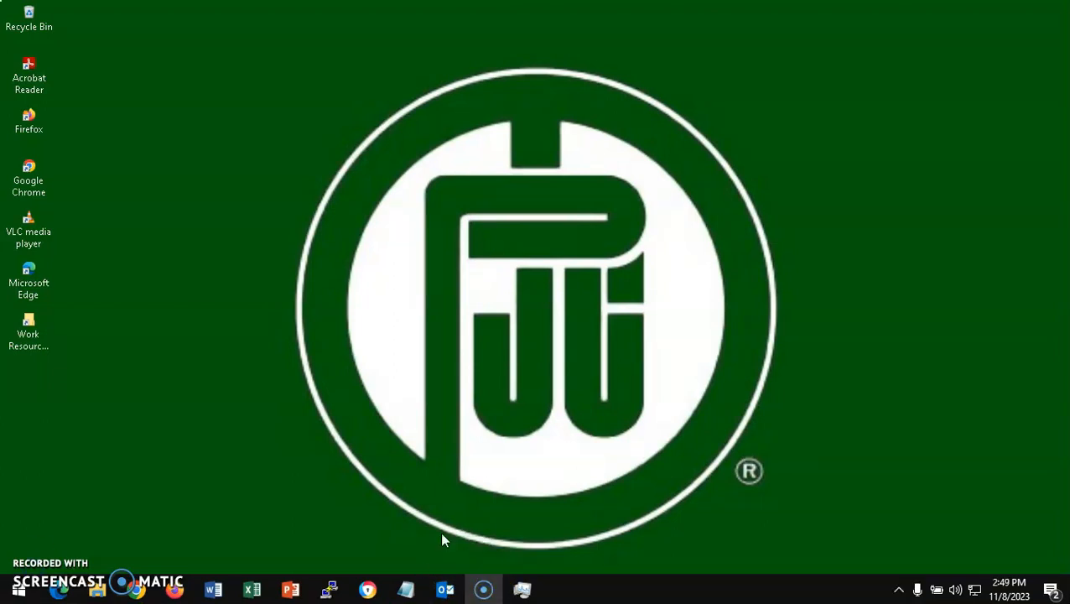
click(445, 591)
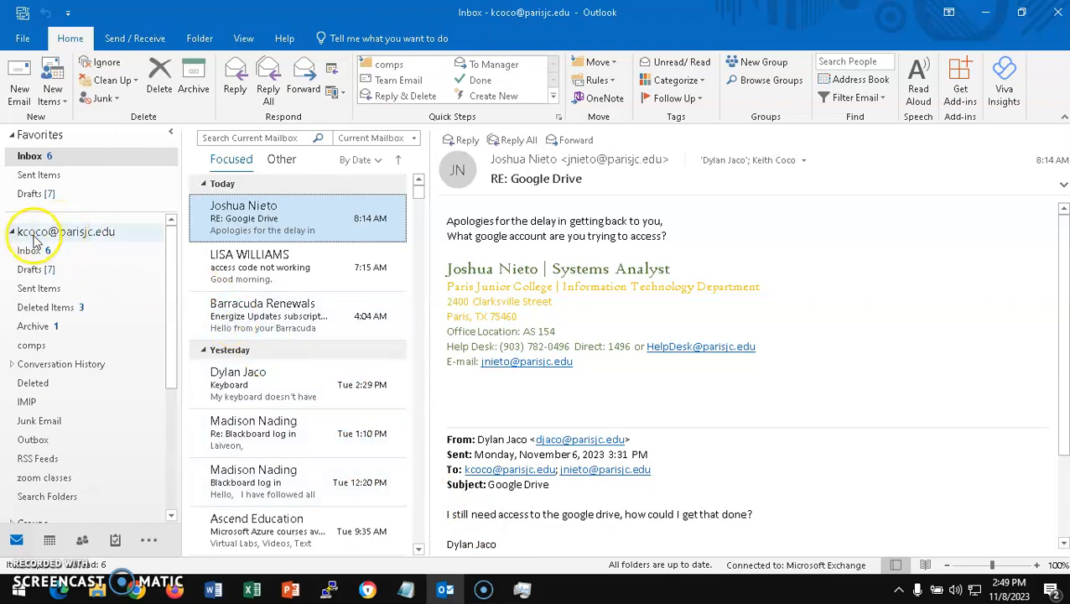
mouse_move(172, 244)
mouse_down()
mouse_move(172, 370)
mouse_move(170, 223)
mouse_move(172, 232)
mouse_up()
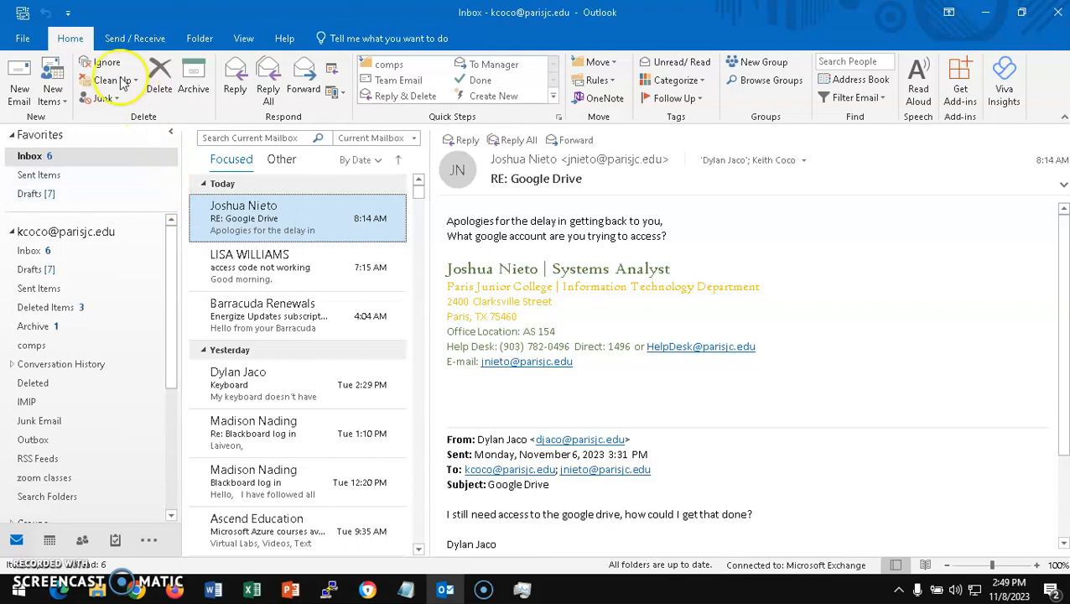
click(23, 40)
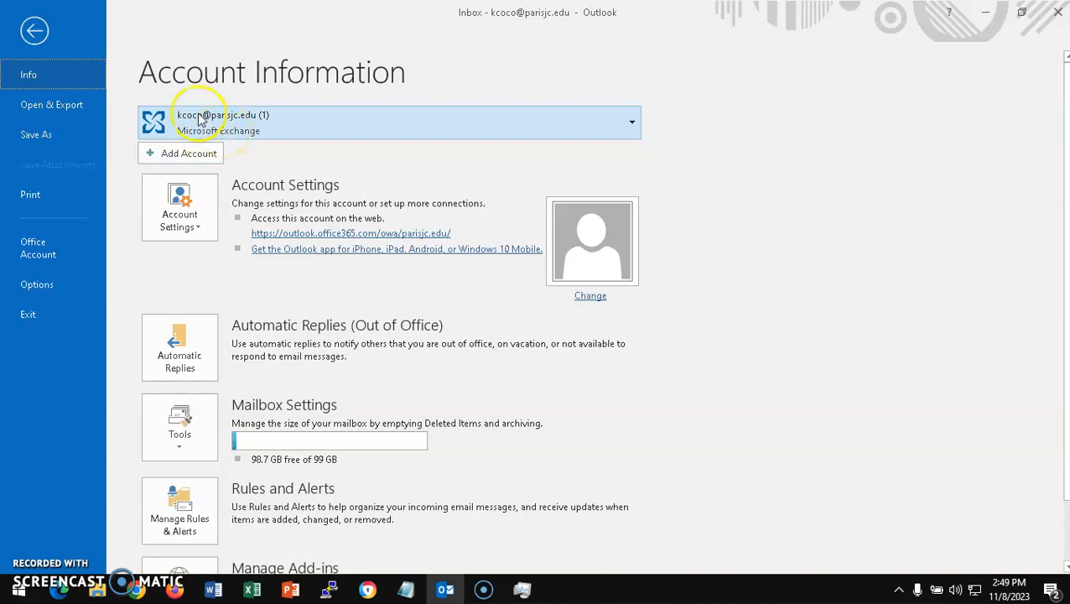
- Open Account Settings and view the Data Files list with the default .ost and older .pst
click(186, 217)
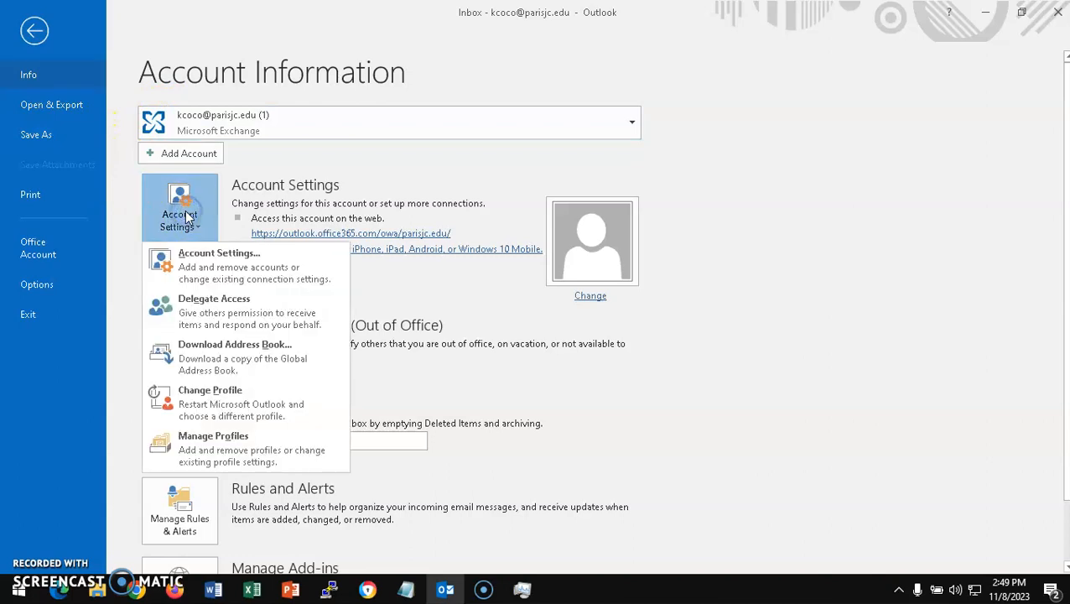
click(191, 274)
click(191, 273)
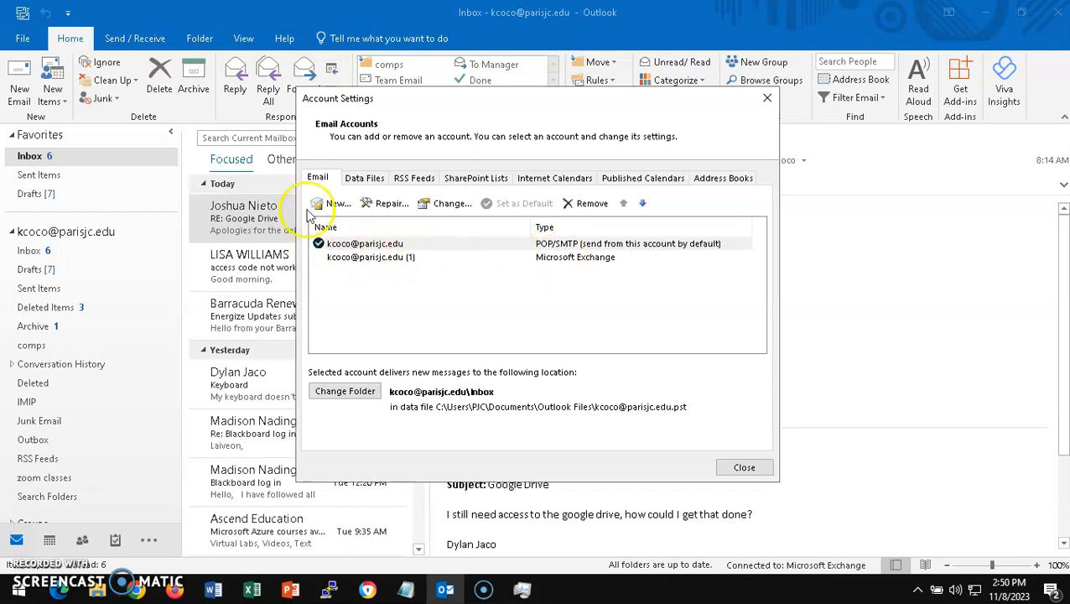
click(367, 180)
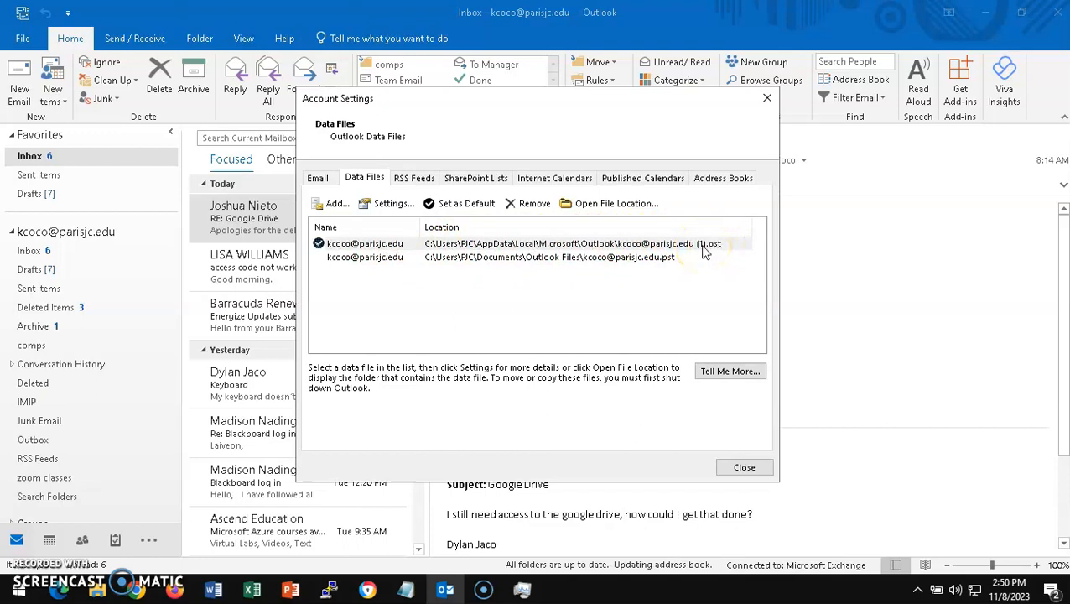
- Make the POP .pst in Documents\Outlook Files the default data file, then exit Outlook
click(367, 260)
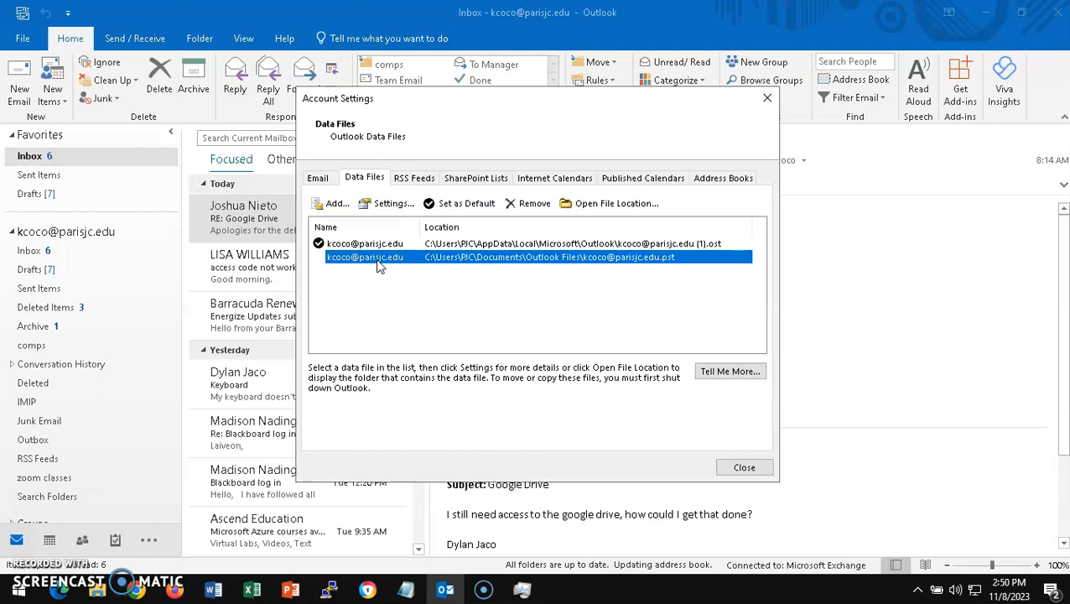
click(457, 207)
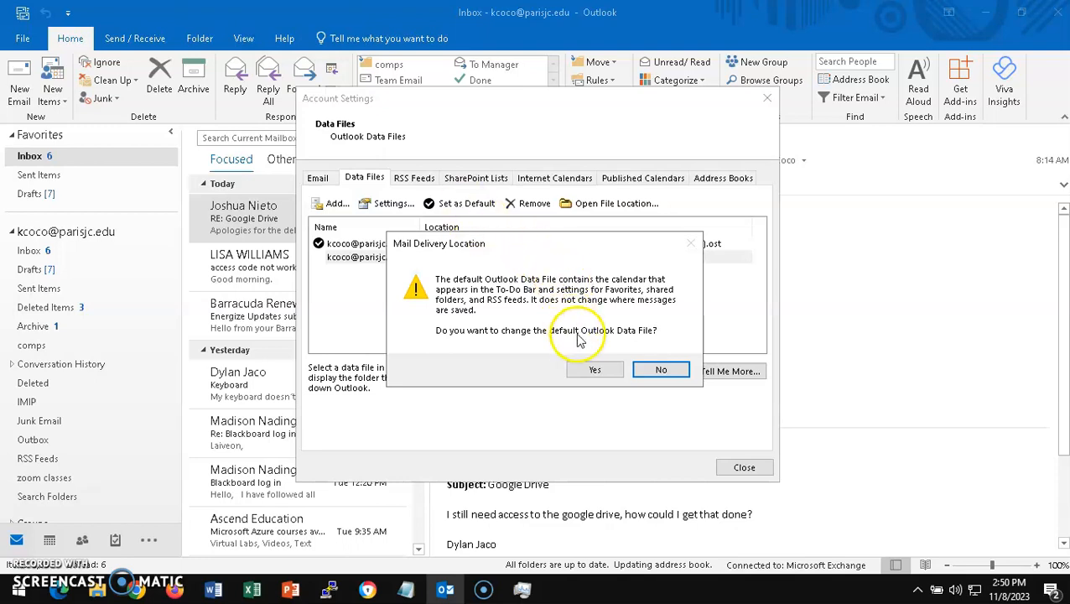
click(594, 370)
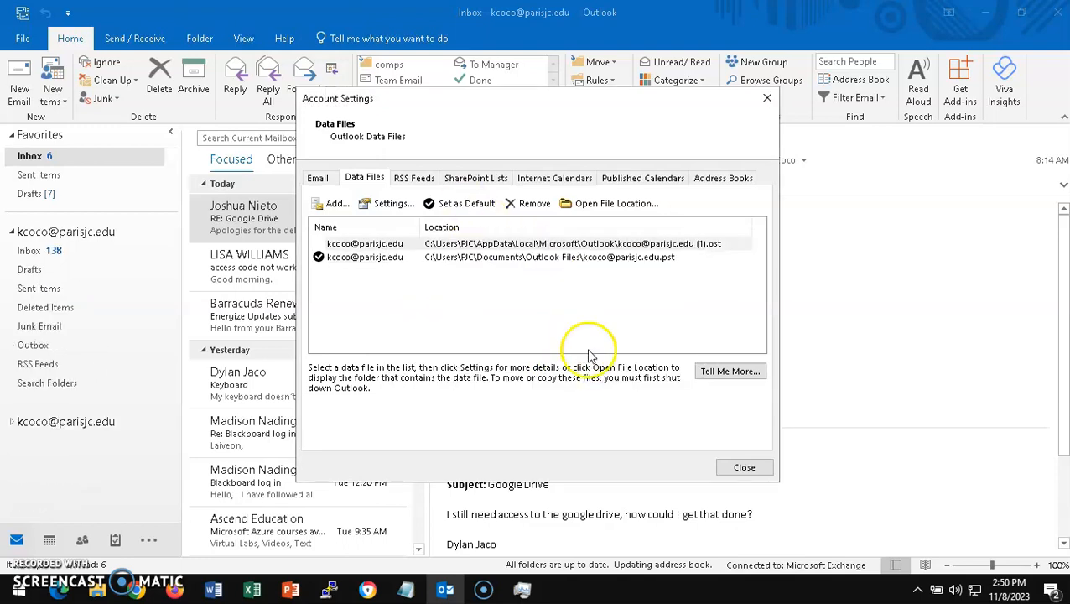
click(742, 467)
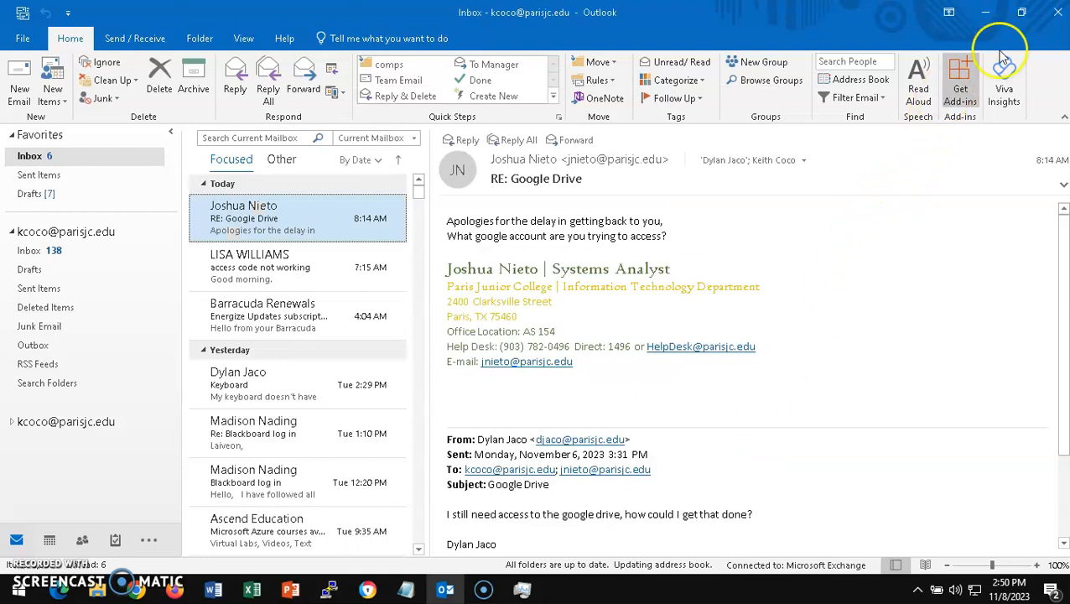
click(1058, 14)
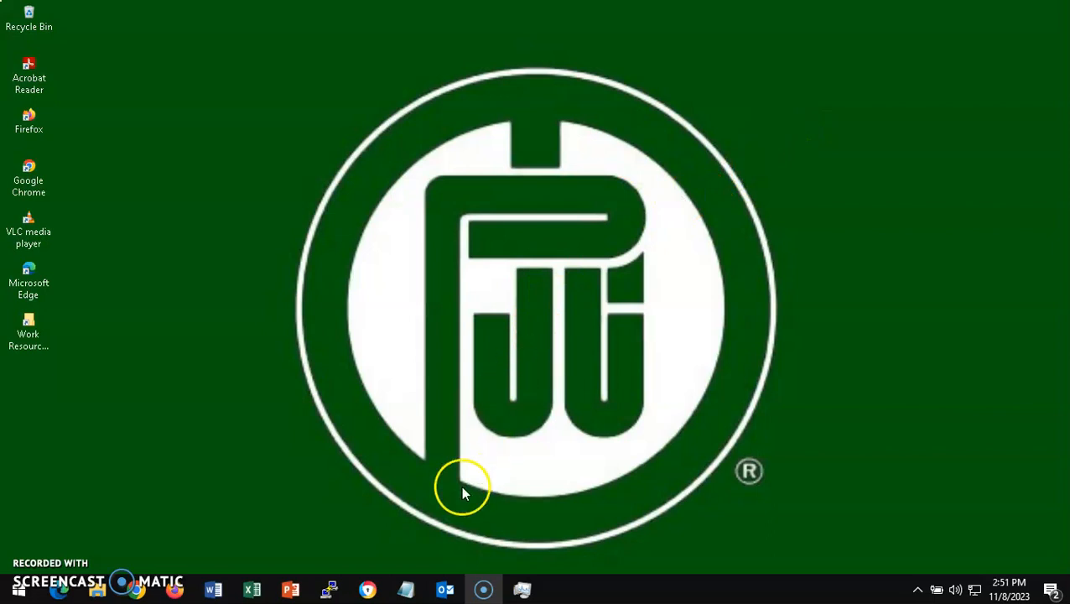
- Reopen Outlook and start a new email, confirming both accounts appear under From and keeping the first
click(446, 592)
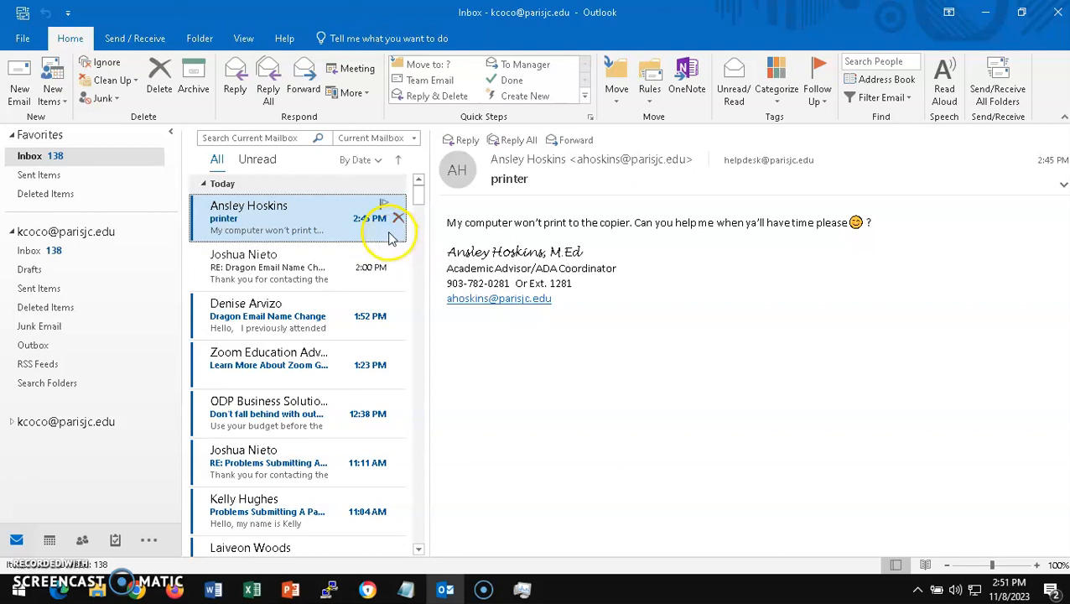
click(19, 90)
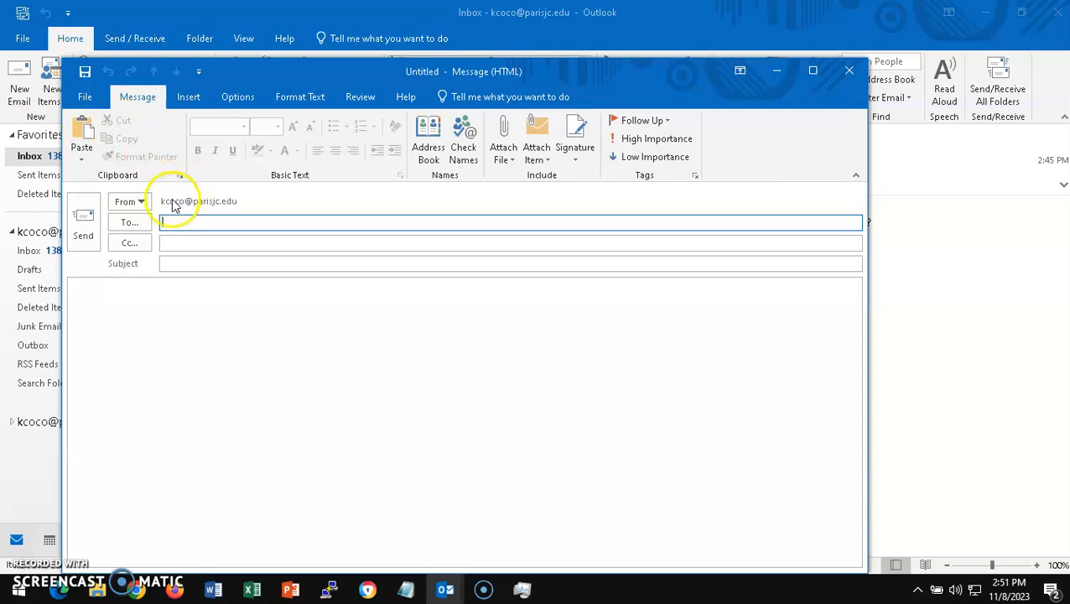
click(143, 203)
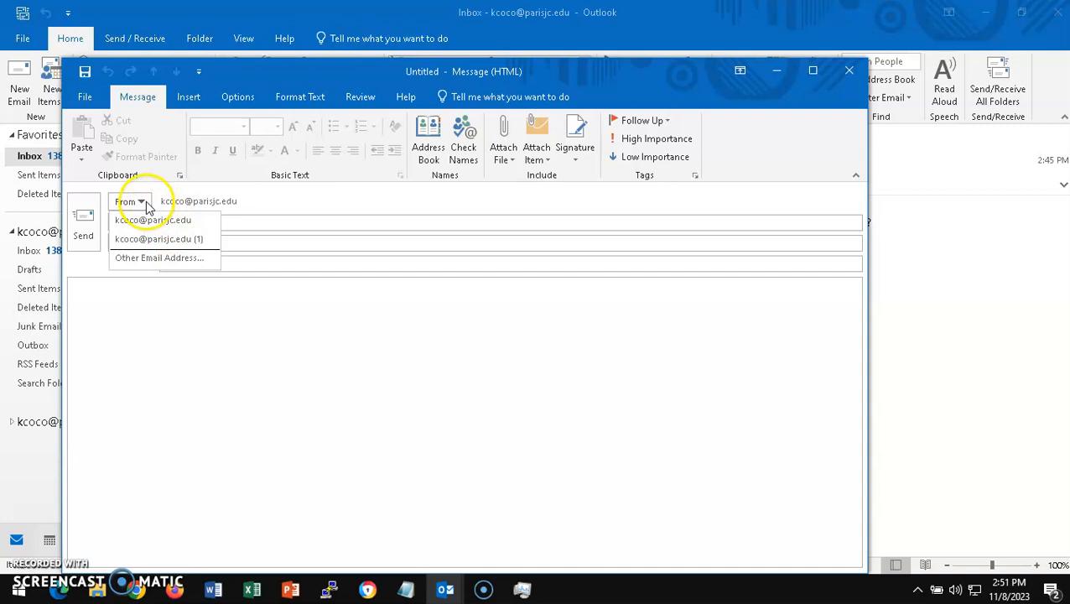
click(172, 219)
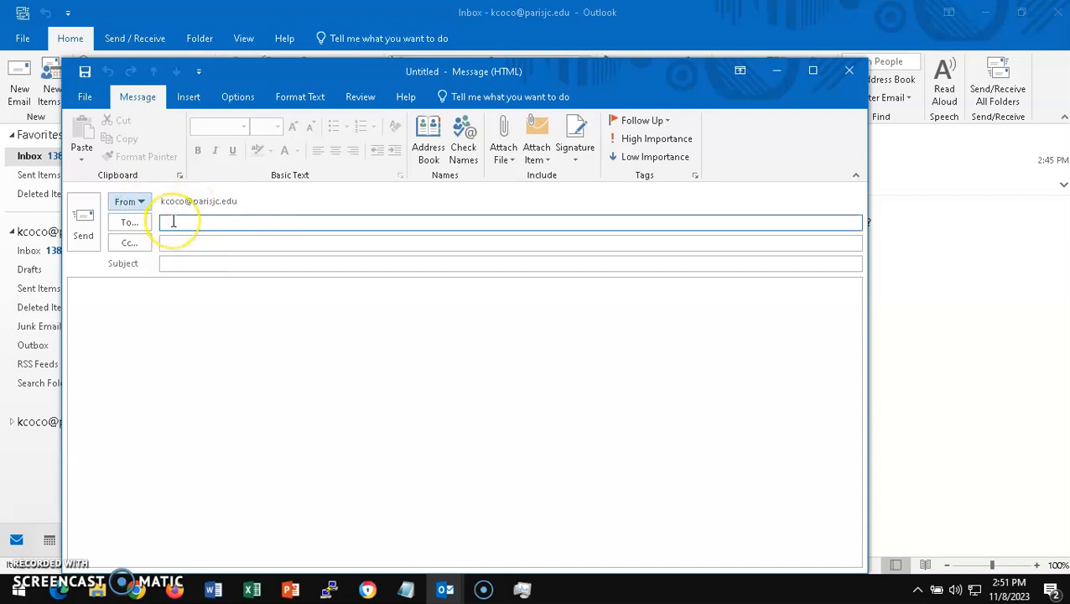
click(172, 242)
click(181, 258)
click(134, 303)
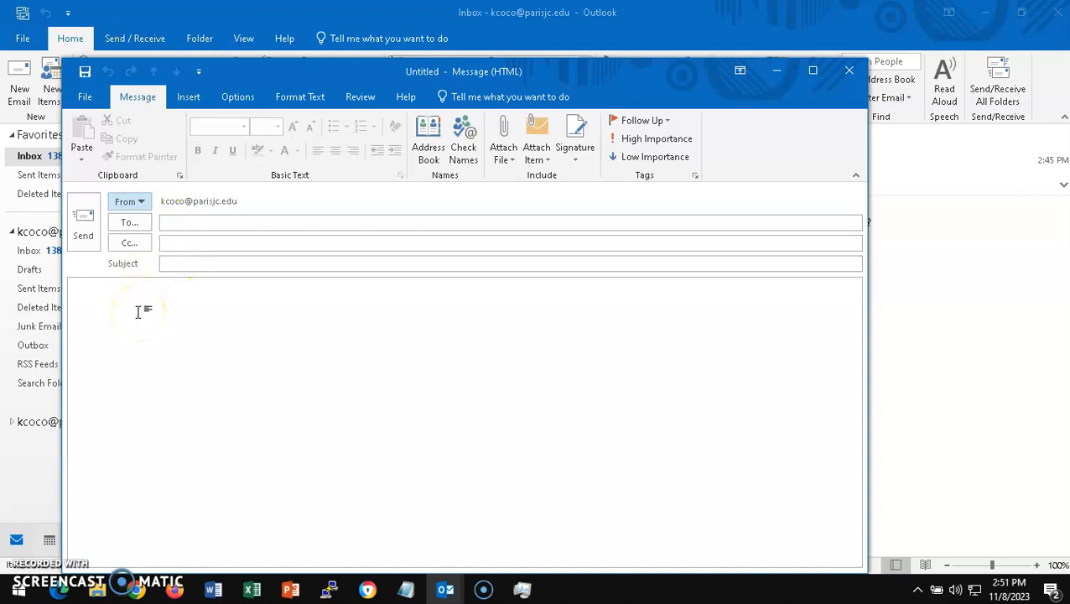
- Discard the untitled message without saving and exit Outlook
click(847, 74)
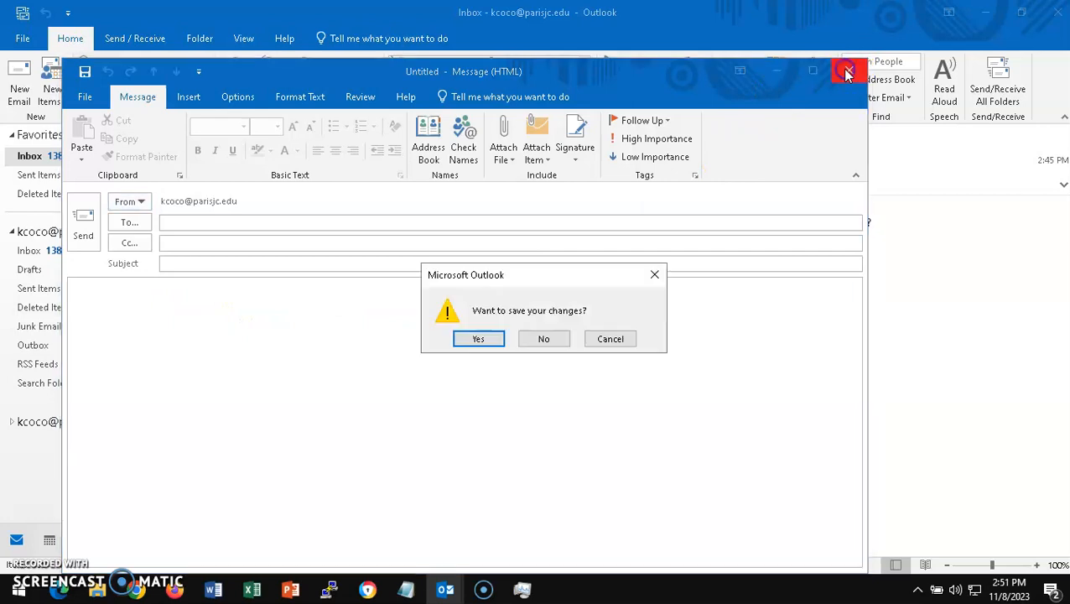
click(542, 339)
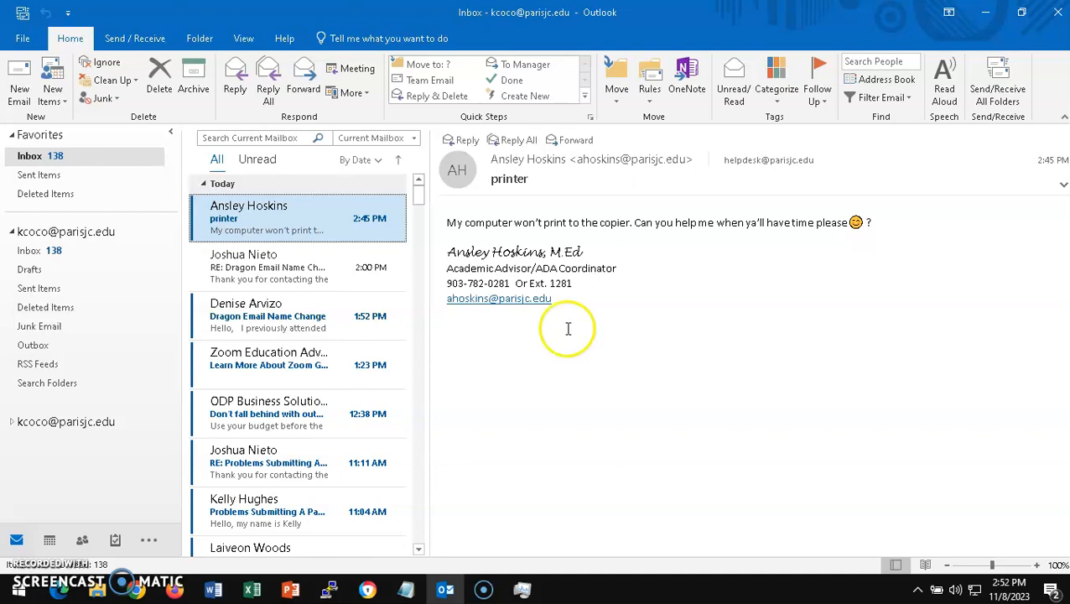
click(1058, 14)
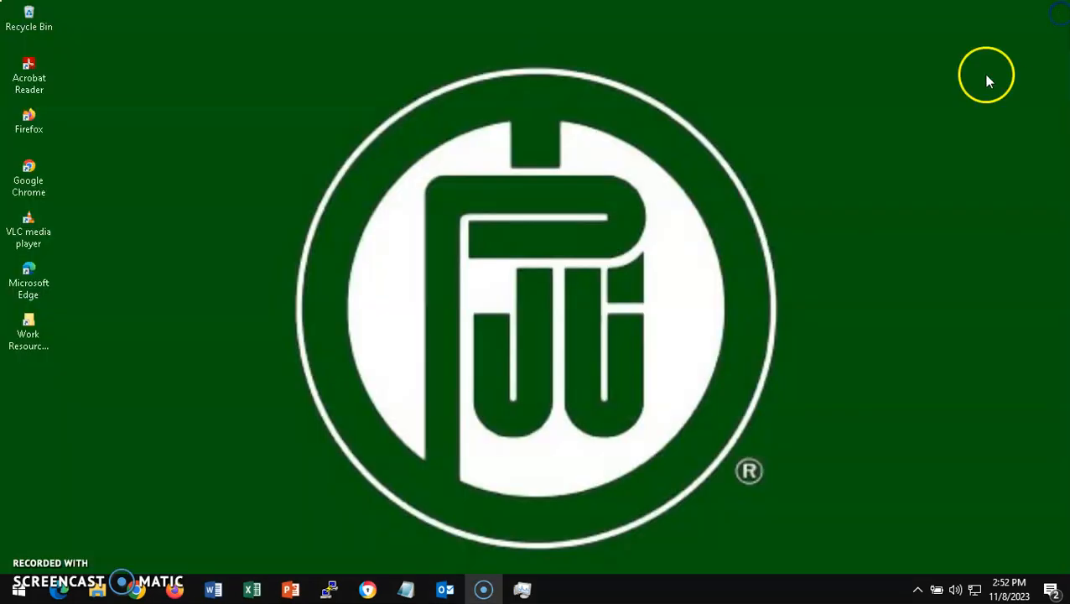